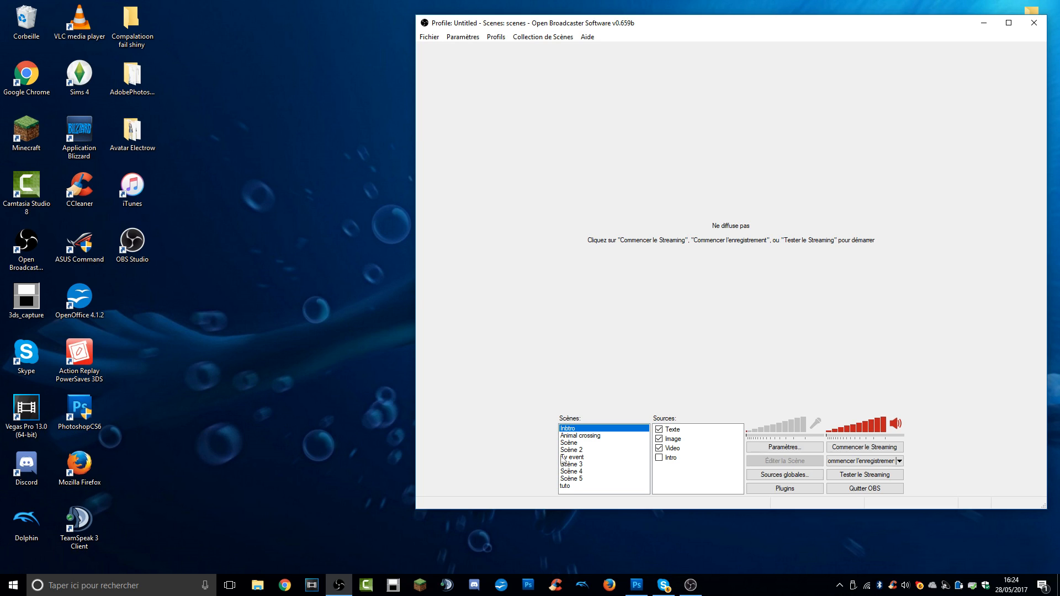
Create a new scene named "tets" and start the streaming test preview.
right_click(577, 492)
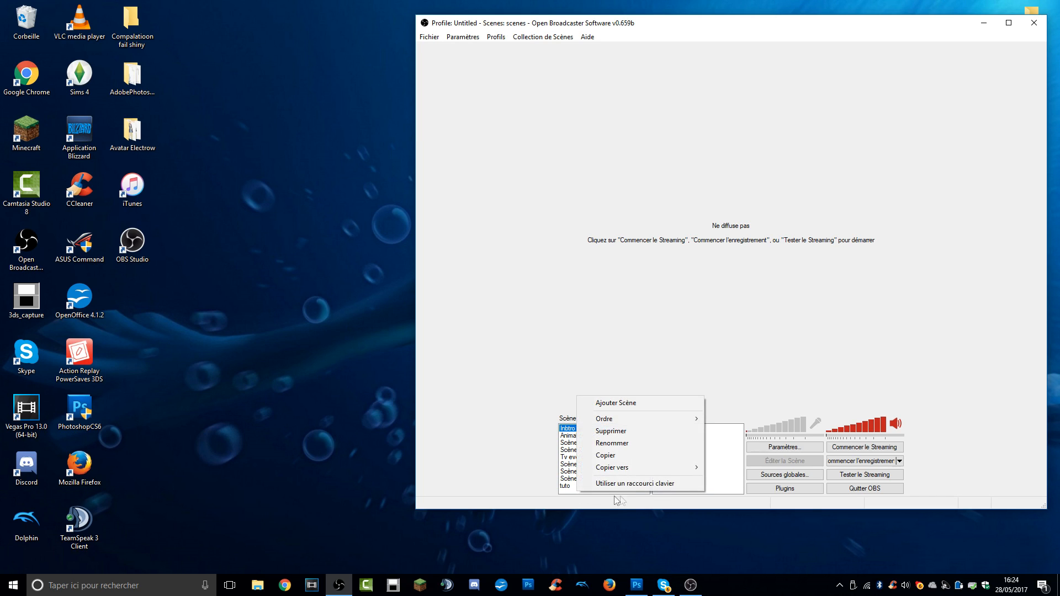
left_click(608, 410)
type("tets")
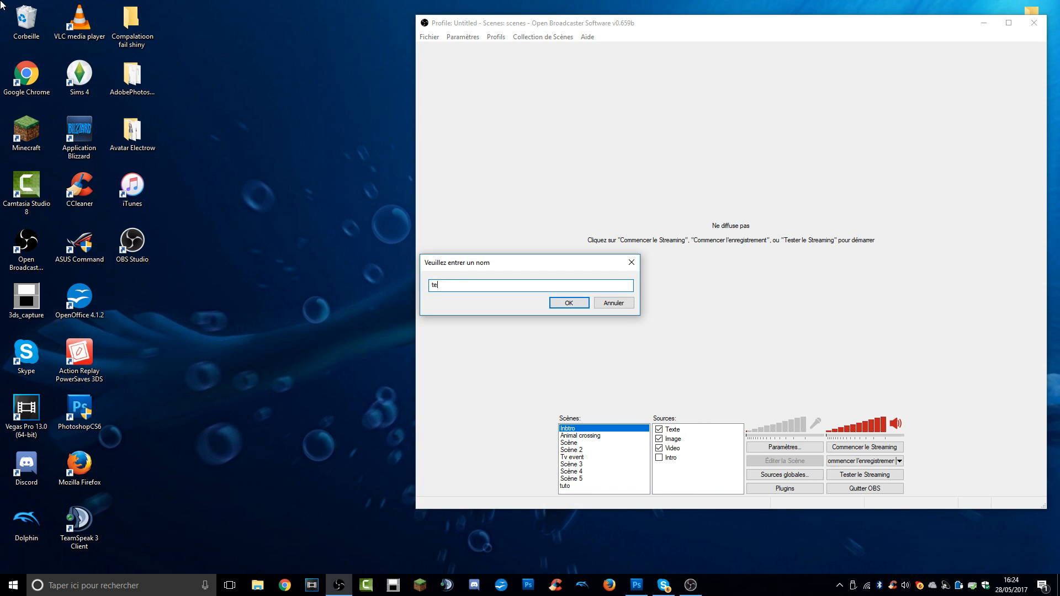
key("Return")
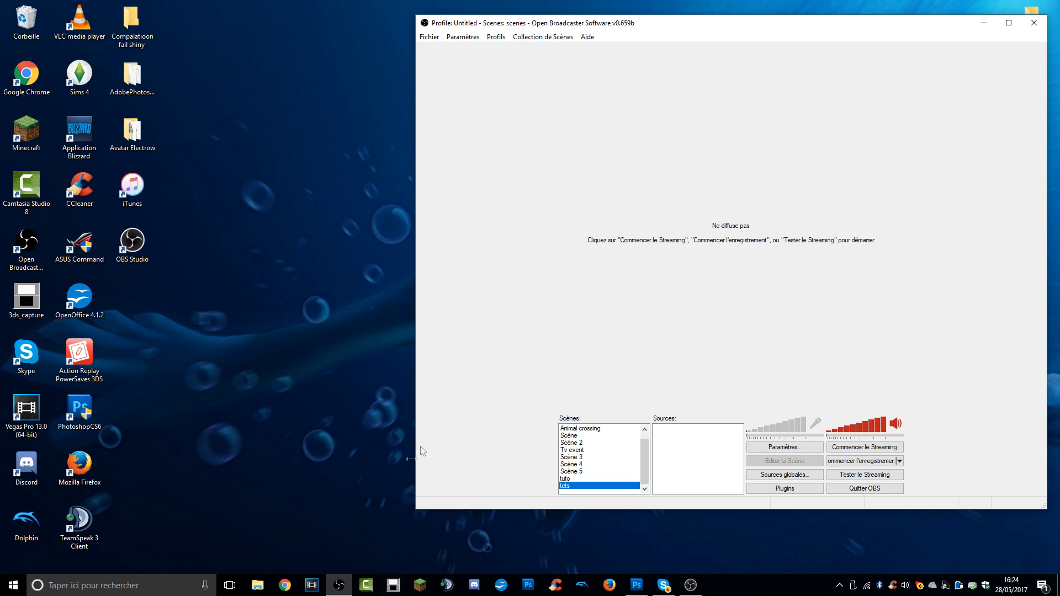
left_click_drag(561, 28, 291, 32)
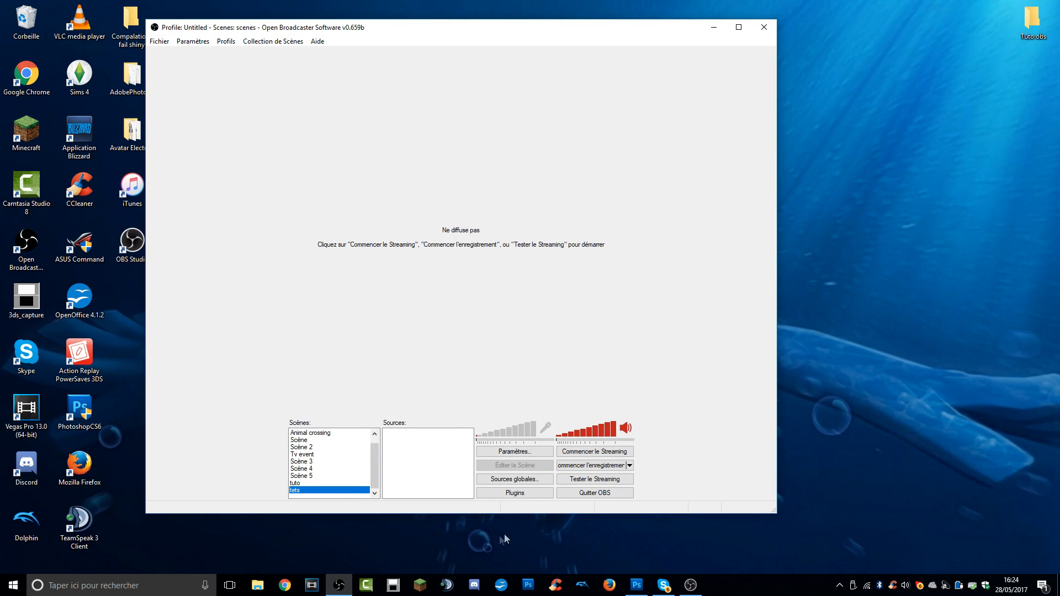
left_click(574, 481)
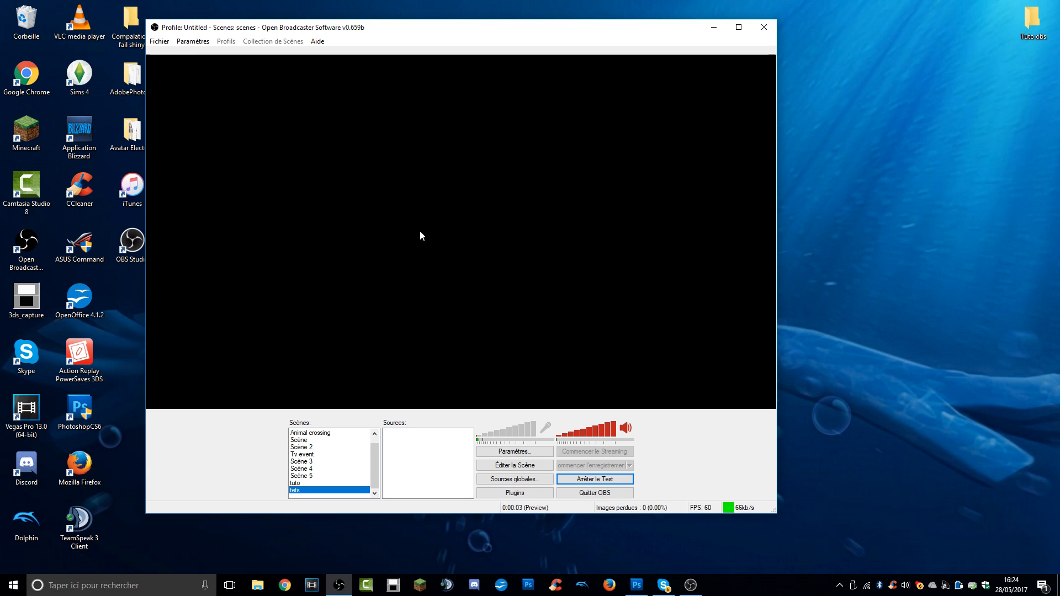
Add a text source containing "'rgh'(tgt('g" and try to use "gg" as its font.
right_click(435, 452)
mouse_move(453, 460)
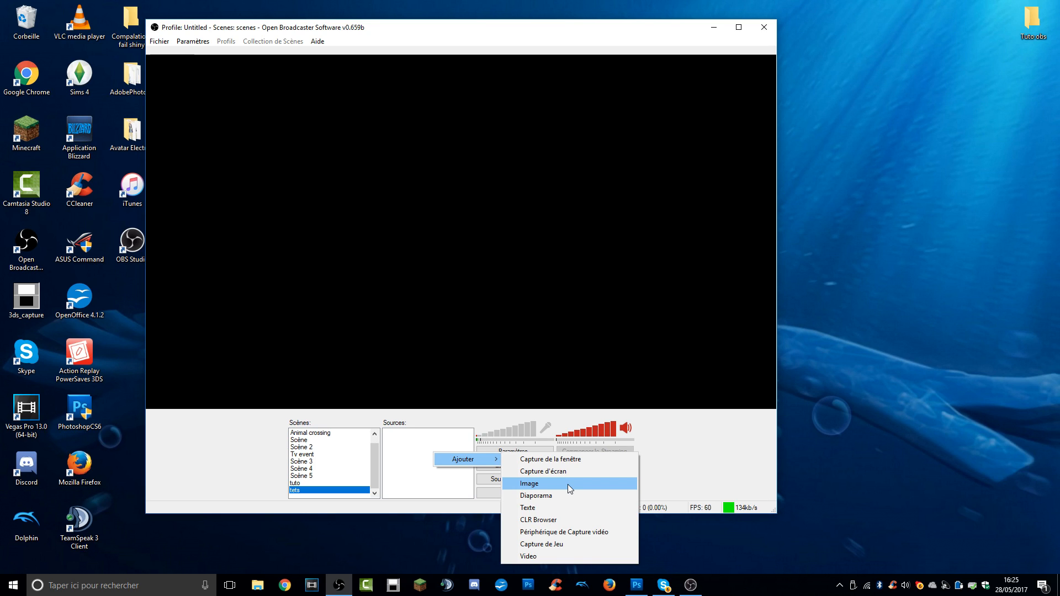
left_click(558, 508)
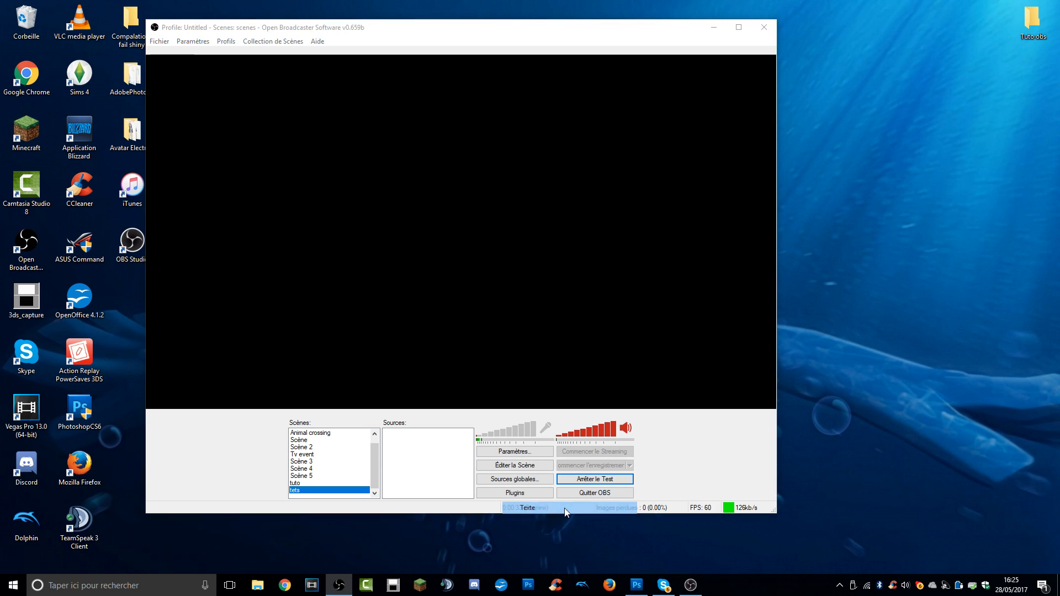
left_click(569, 302)
type("gg")
left_click(568, 407)
type("'rgh'(tgt(g")
left_click(613, 429)
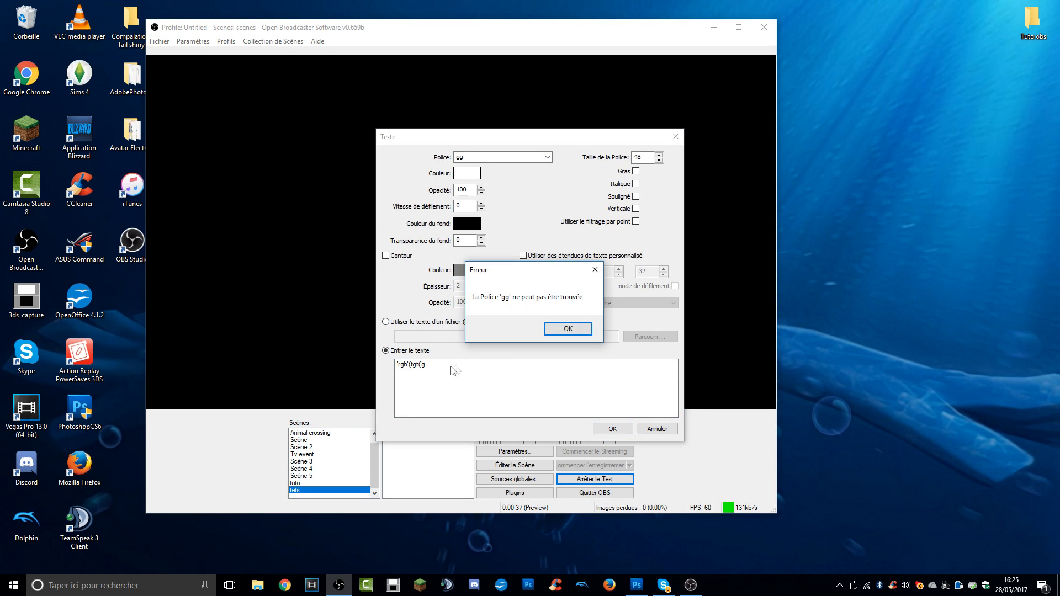
left_click(567, 329)
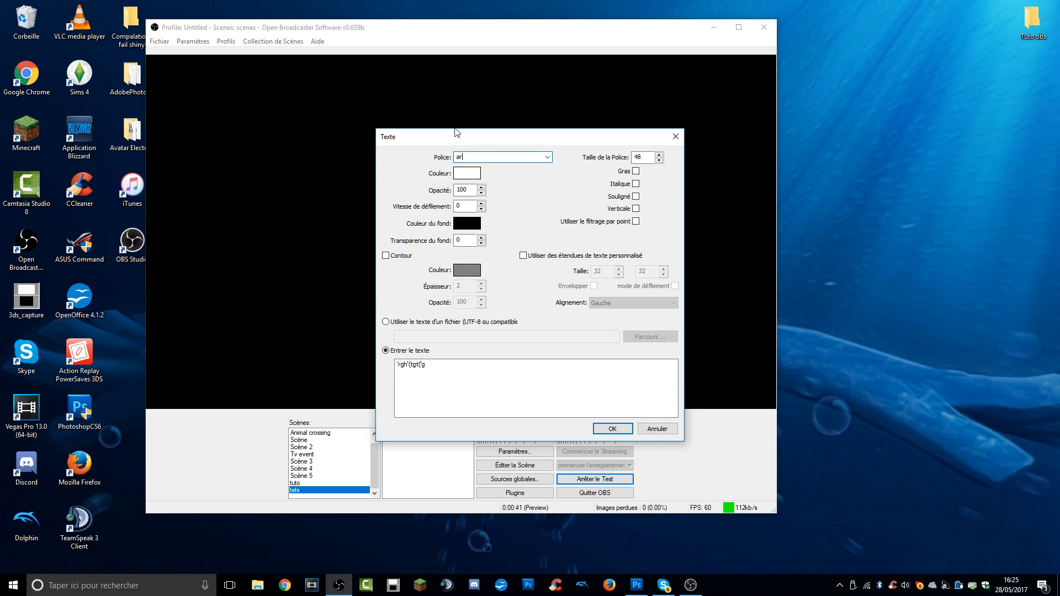
Set the text's font to Constantia, then enlarge the text and place it near the middle of the preview.
type("ari")
left_click(547, 159)
left_click(545, 167)
left_click(612, 429)
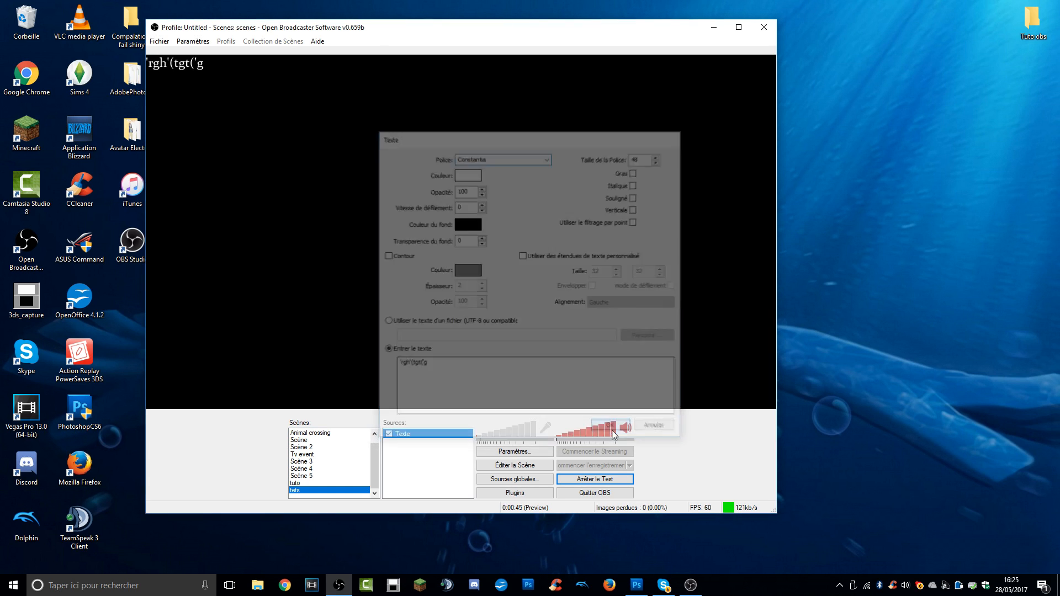
left_click(525, 466)
left_click_drag(203, 70, 397, 242)
Set the text source's scroll speed to 25 and enable its outline.
right_click(416, 433)
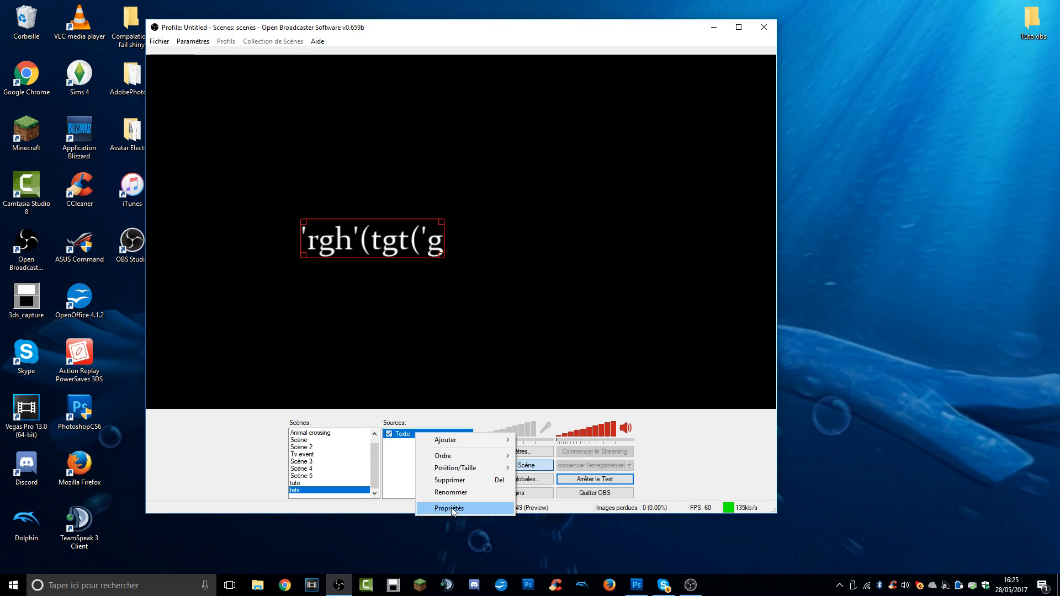
left_click(450, 508)
left_click(615, 220)
type("25")
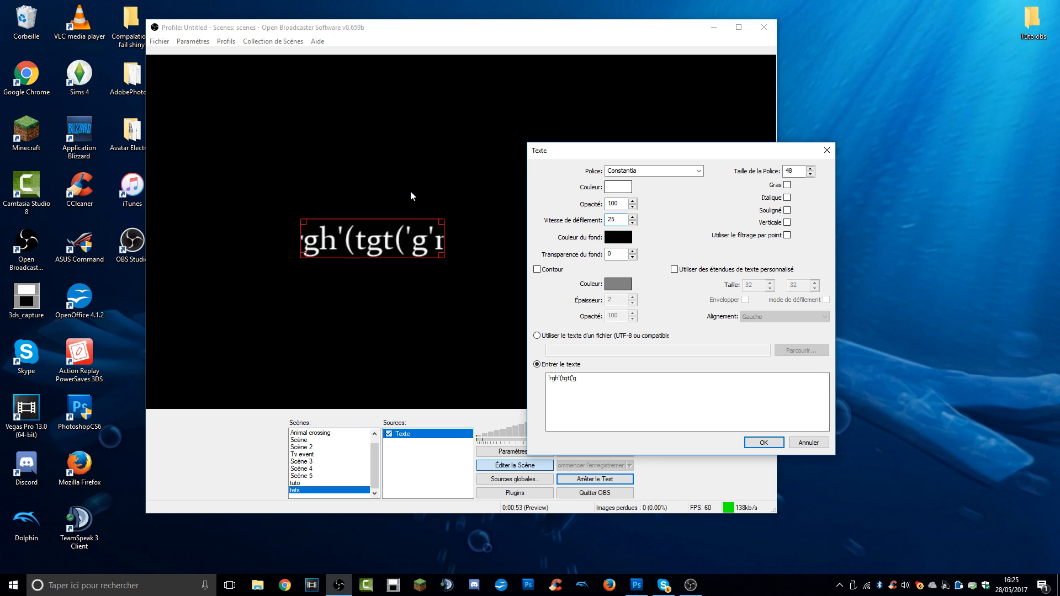
left_click(537, 269)
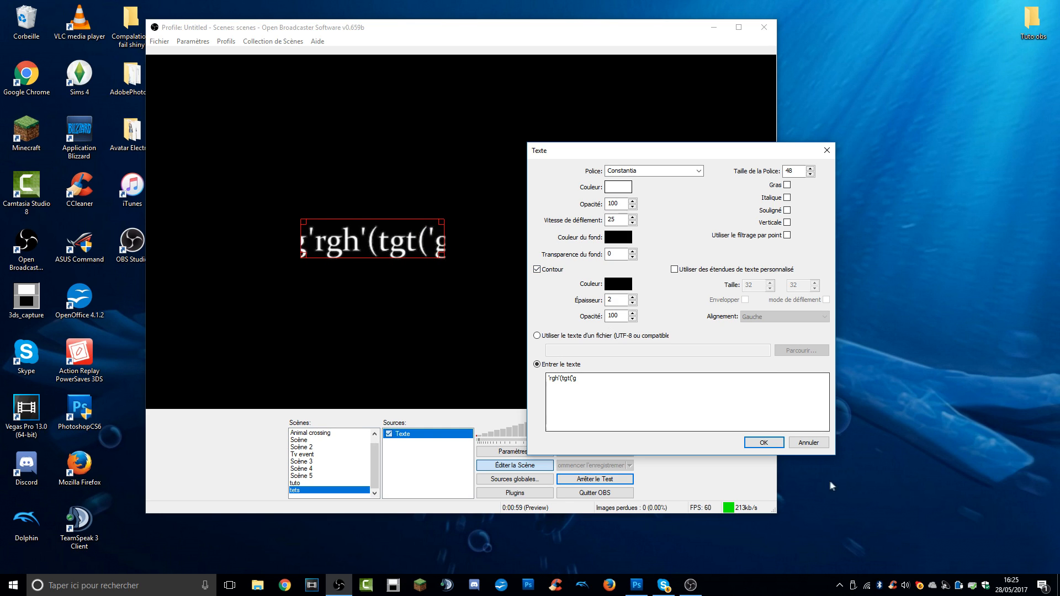
left_click(764, 442)
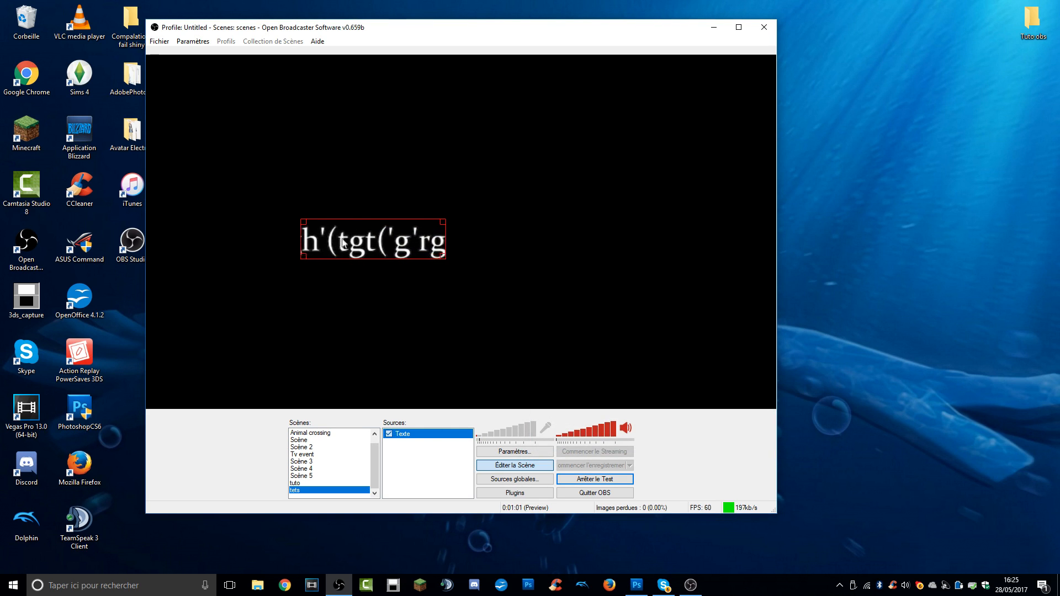
right_click(423, 438)
mouse_move(494, 441)
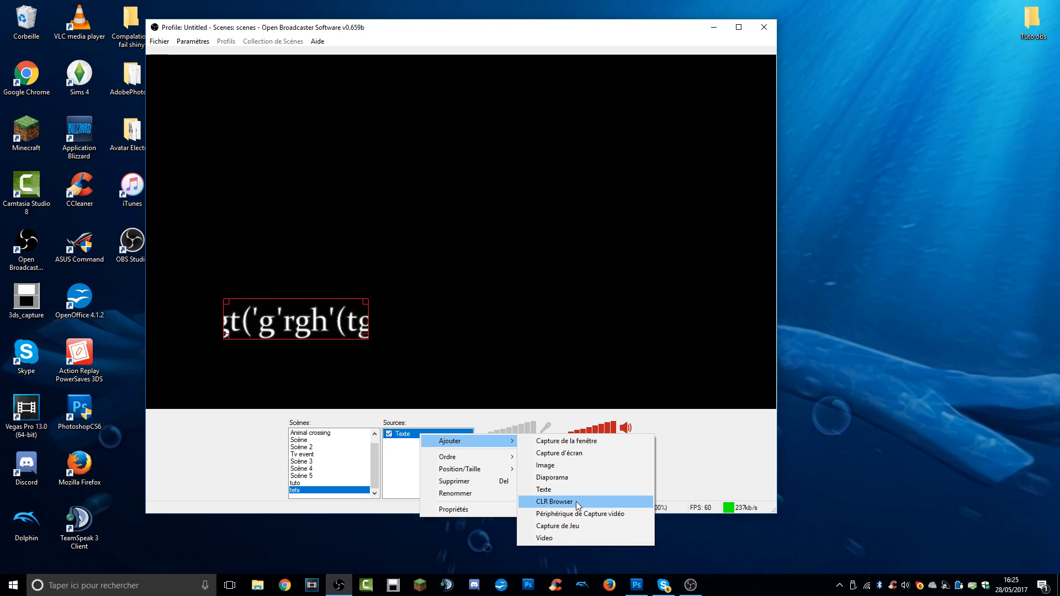
left_click(585, 515)
left_click(573, 303)
left_click(503, 157)
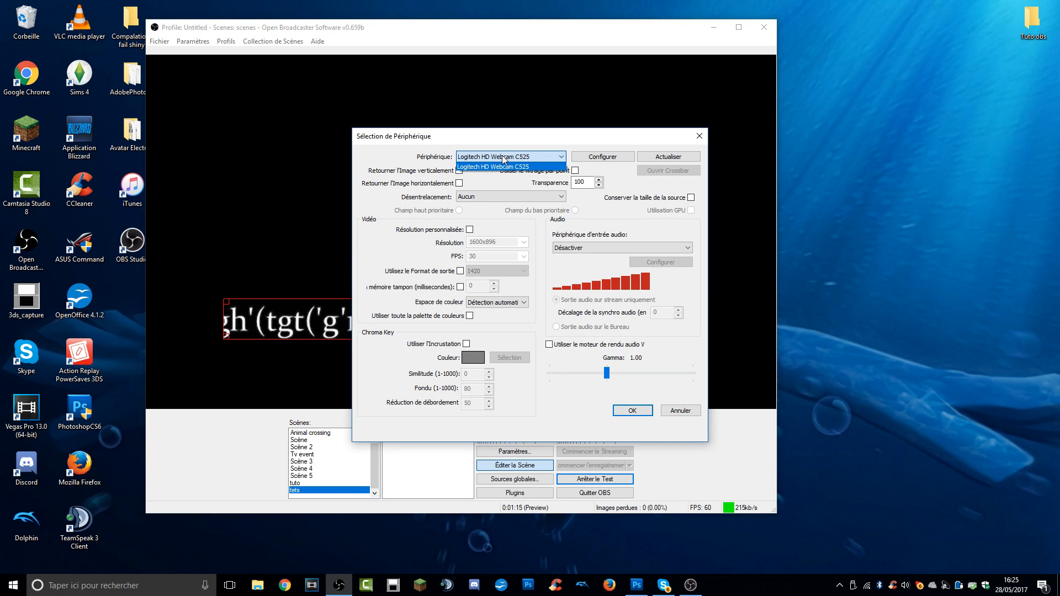
left_click(503, 166)
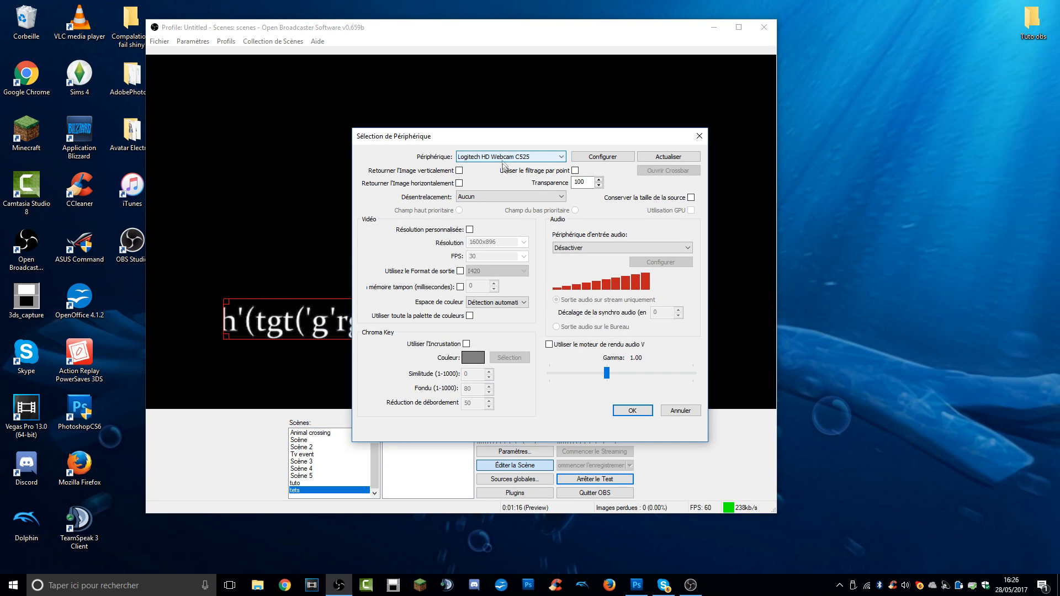
left_click(699, 137)
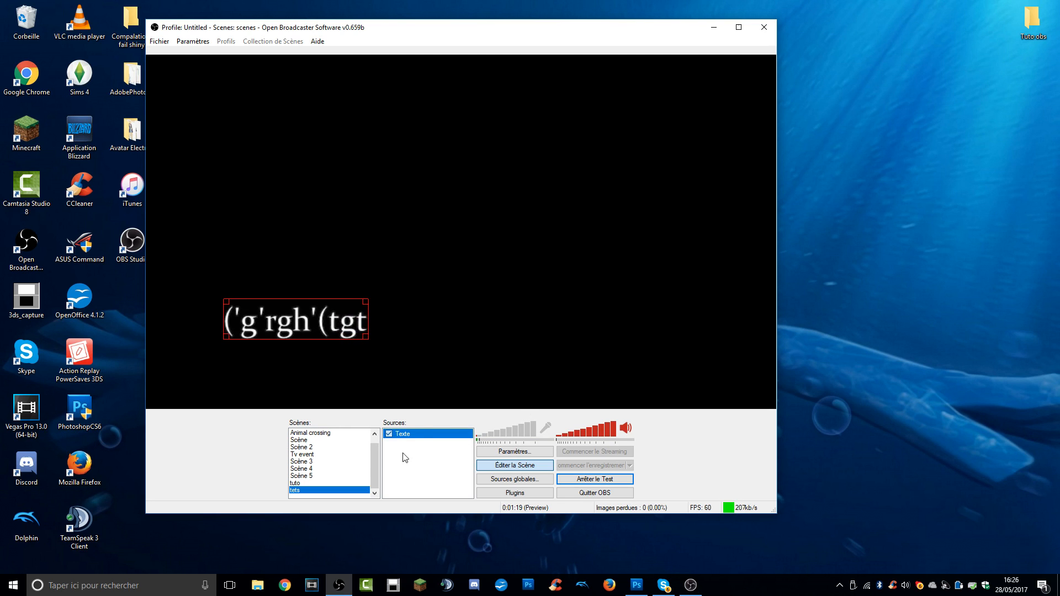
Add an image source to the scene using the "laytout" picture from the Camera Roll folder.
right_click(427, 435)
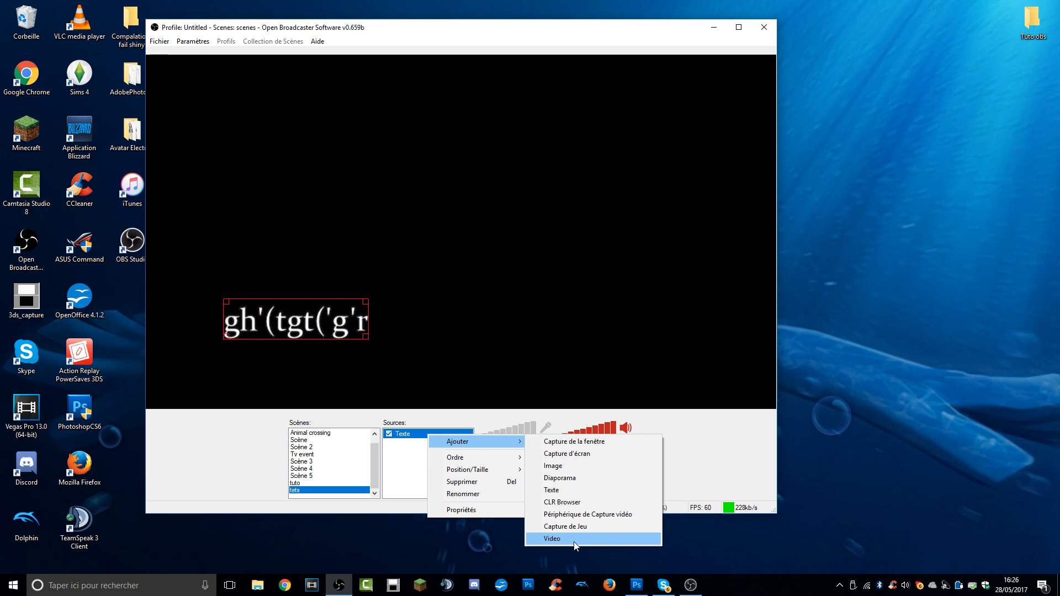
left_click(555, 467)
left_click(568, 303)
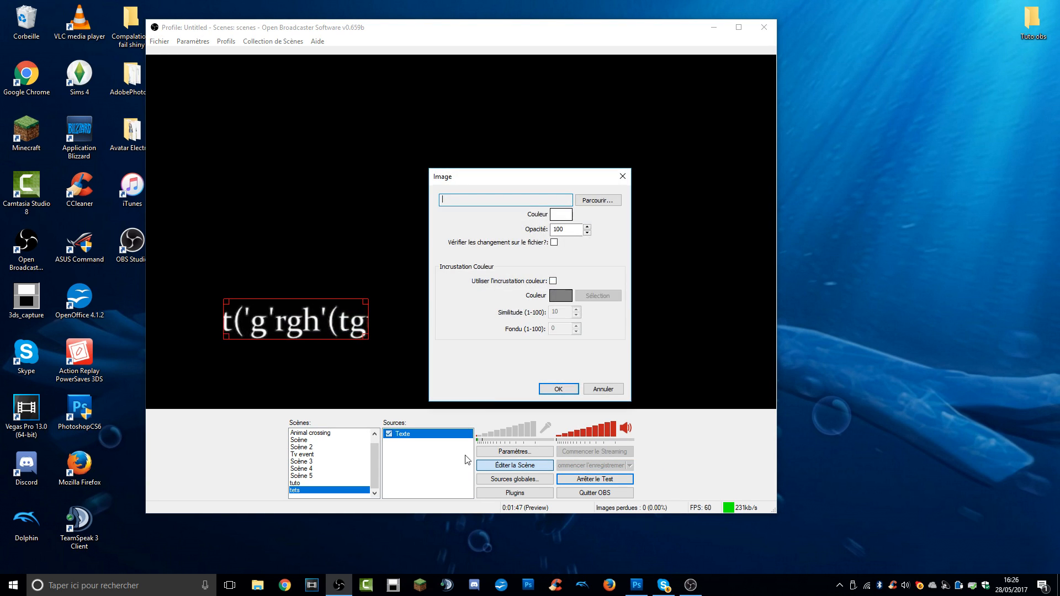
left_click(581, 201)
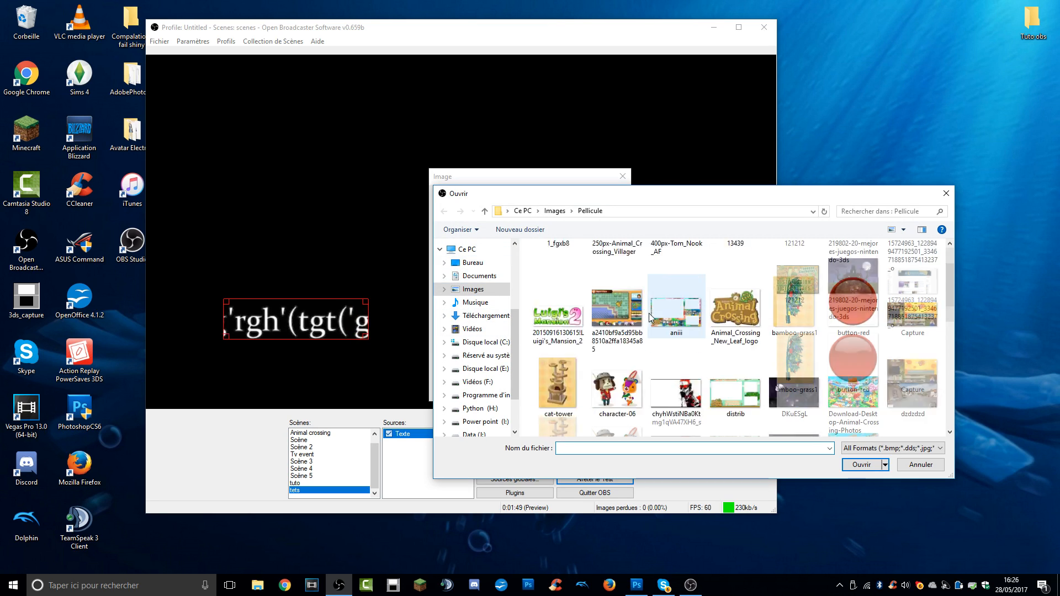
scroll(670, 331, "down", 3)
double_click(735, 249)
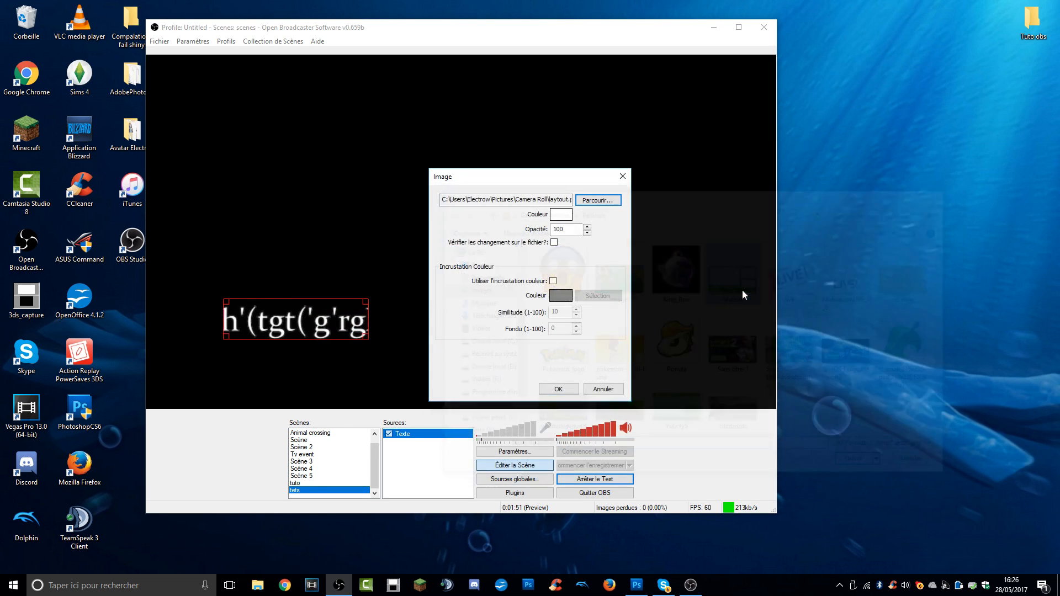
left_click(559, 390)
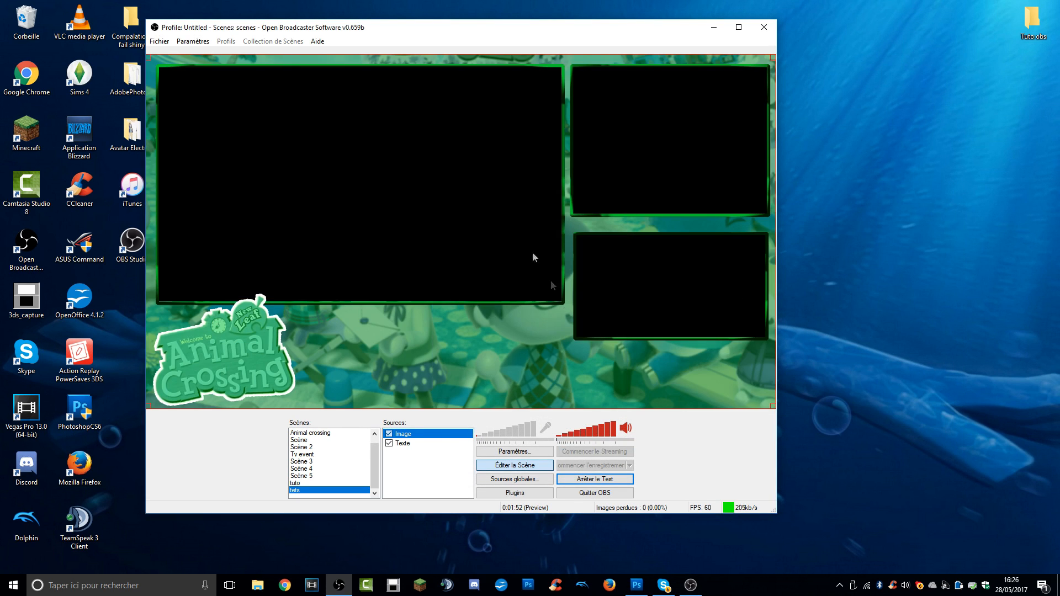
Bring the text source in front of the image and move it below the large frame, beside the Animal Crossing logo.
right_click(410, 443)
left_click(400, 460)
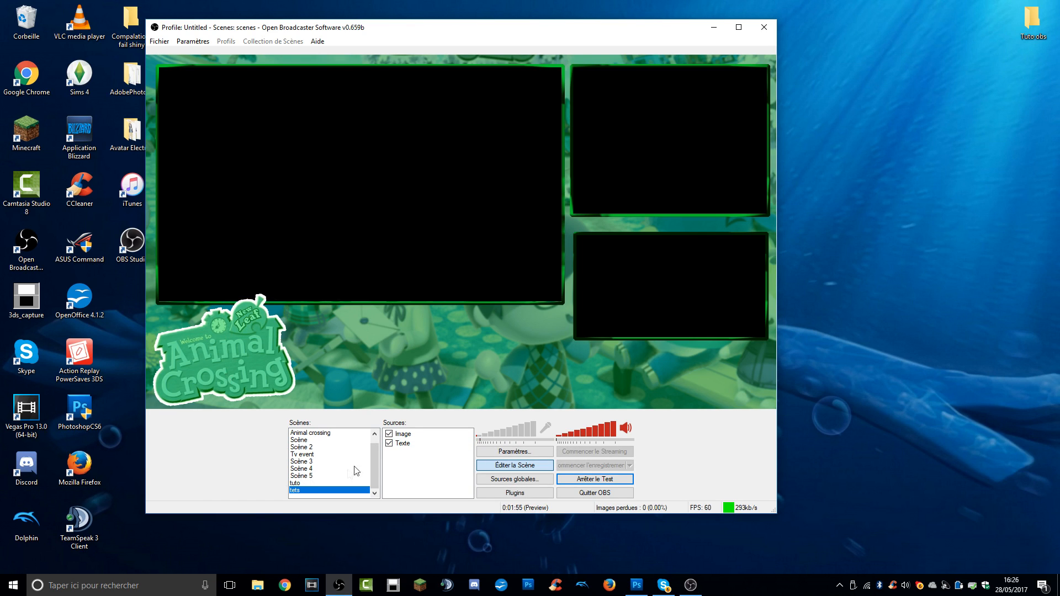
left_click(407, 444)
right_click(408, 446)
mouse_move(469, 468)
left_click(550, 495)
left_click_drag(316, 329, 421, 360)
left_click(427, 474)
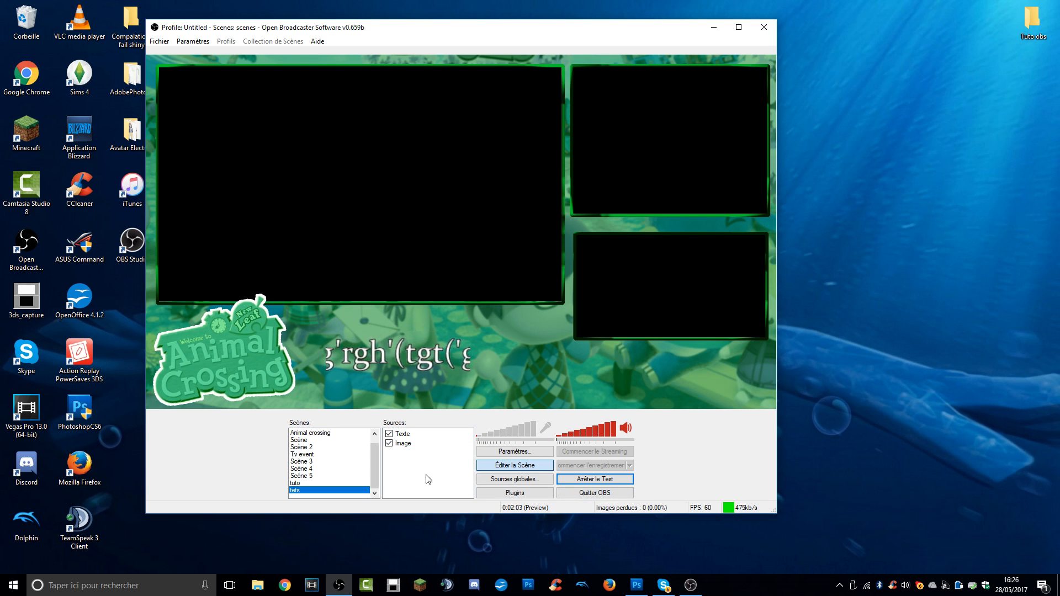
Move the OBS window aside and open the 3DS capture program so its two screens are on the desktop.
right_click(409, 464)
mouse_move(417, 469)
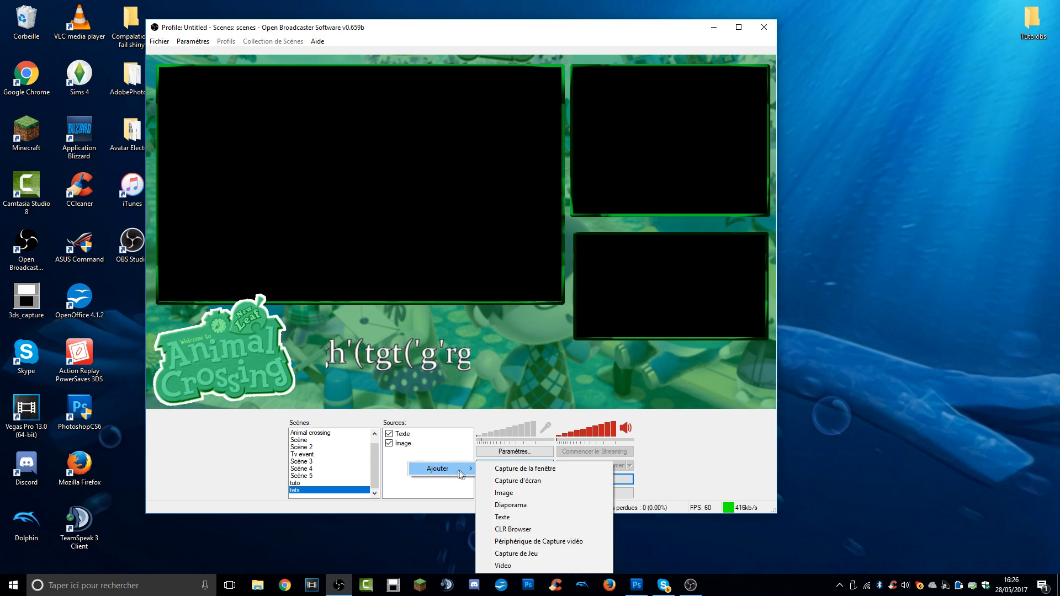
left_click_drag(417, 37, 618, 43)
left_click(393, 586)
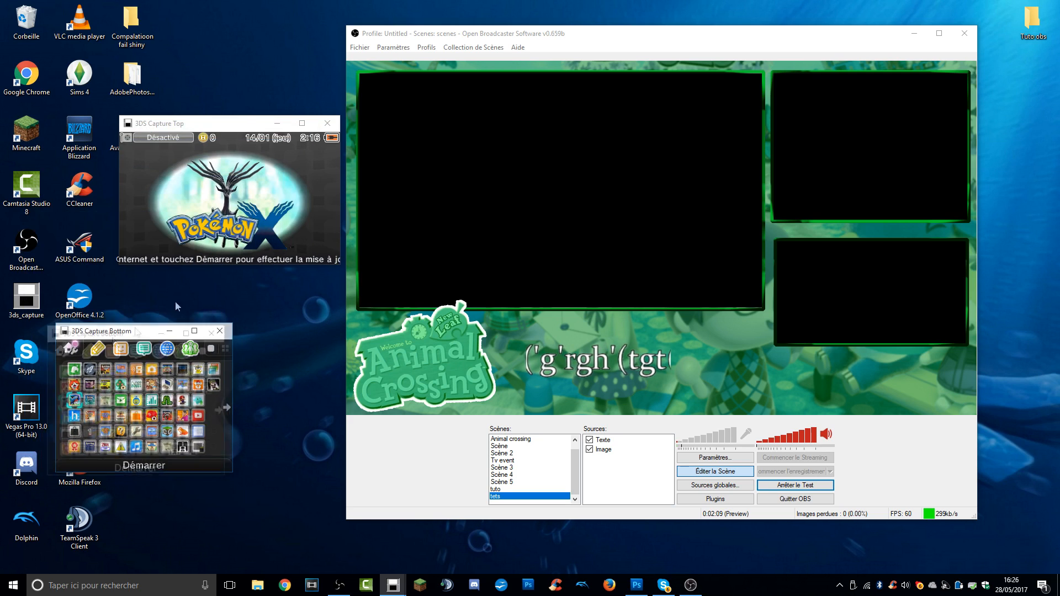
Start adding a window capture source with 3DS Capture Top as the captured window.
right_click(618, 440)
mouse_move(640, 447)
left_click(767, 448)
left_click(568, 303)
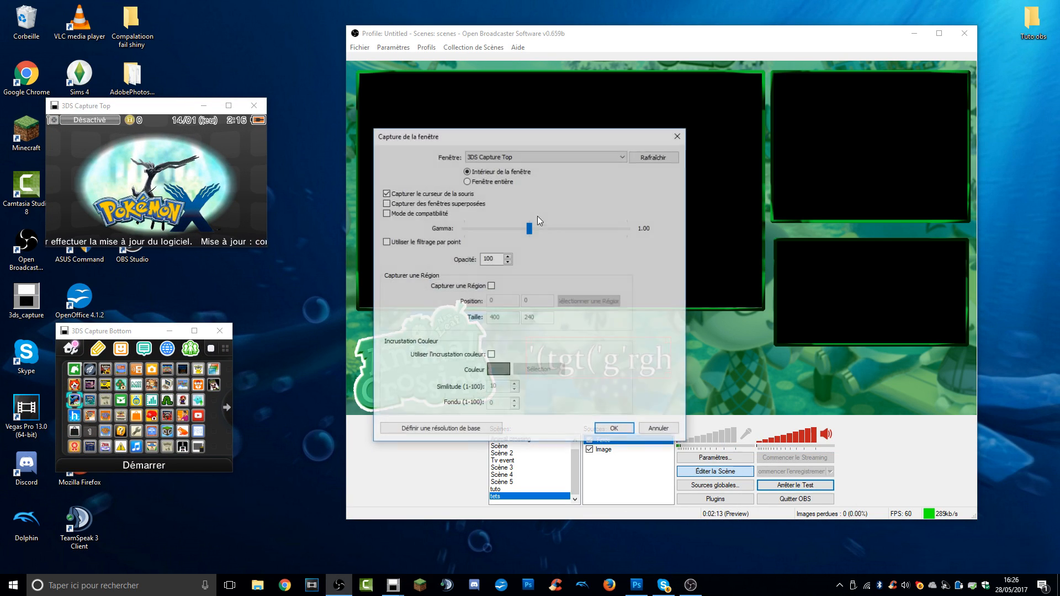
left_click(499, 157)
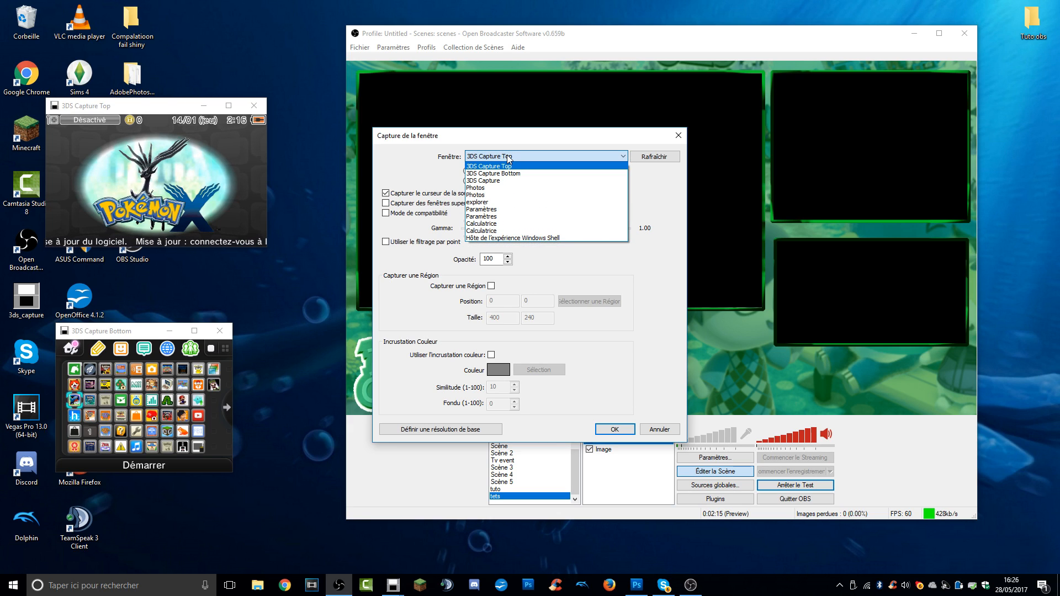
left_click(504, 159)
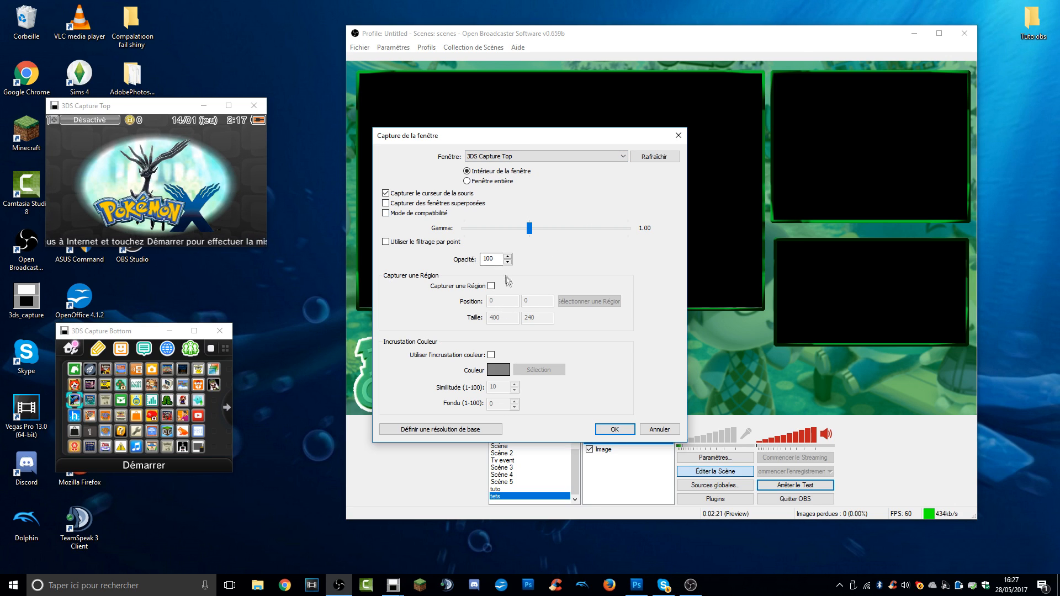
Enable region capture covering the whole 400 x 240 area of 3DS Capture Top and confirm the source.
left_click(491, 286)
left_click(589, 301)
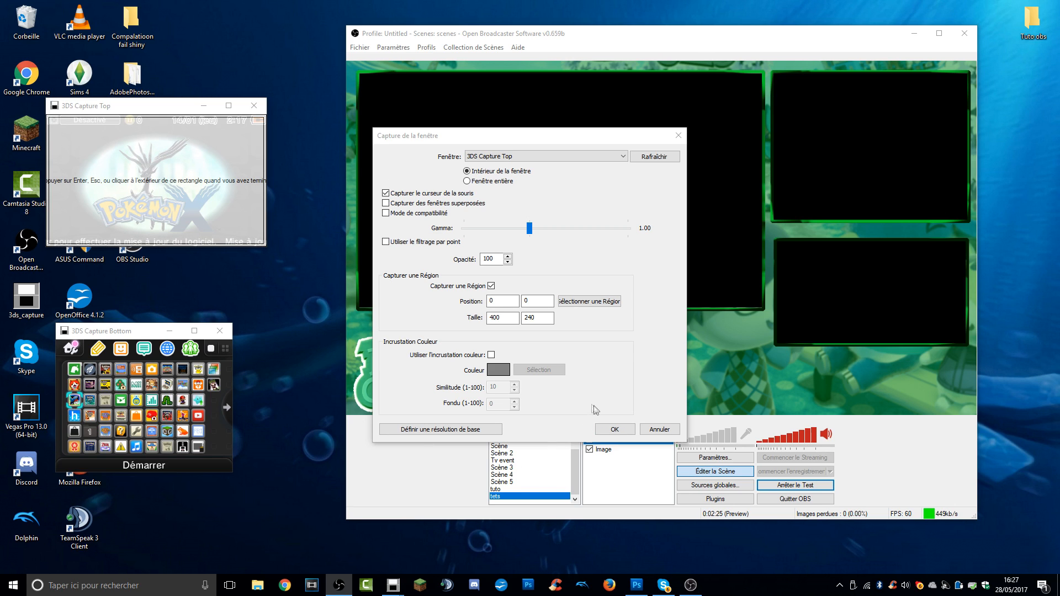
left_click(615, 430)
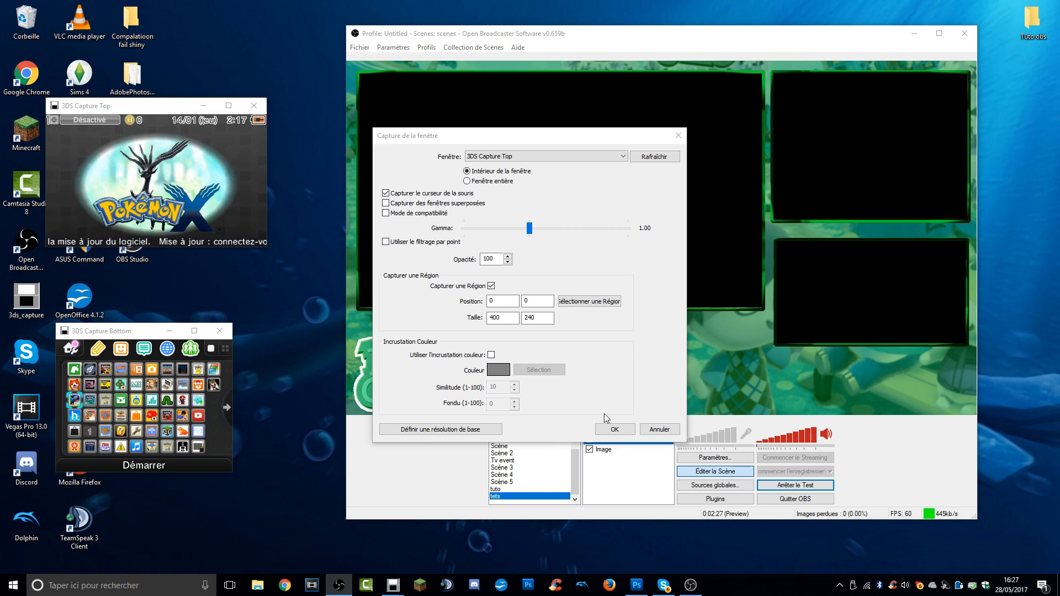
left_click(614, 431)
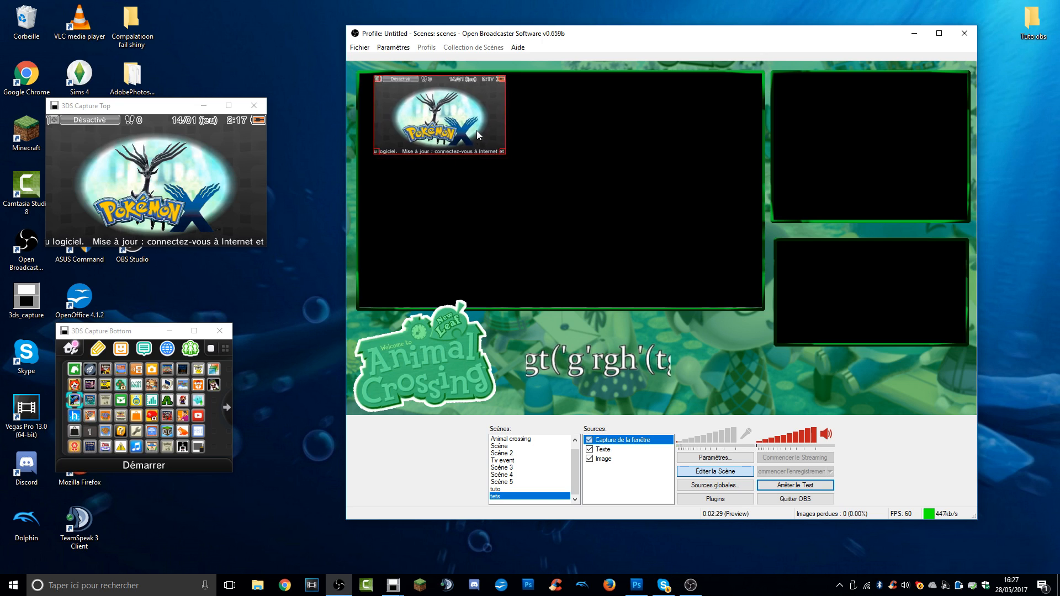
Position and resize the 3DS top-screen capture to fill the layout's large frame, and leave scene editing.
left_click_drag(465, 134, 464, 128)
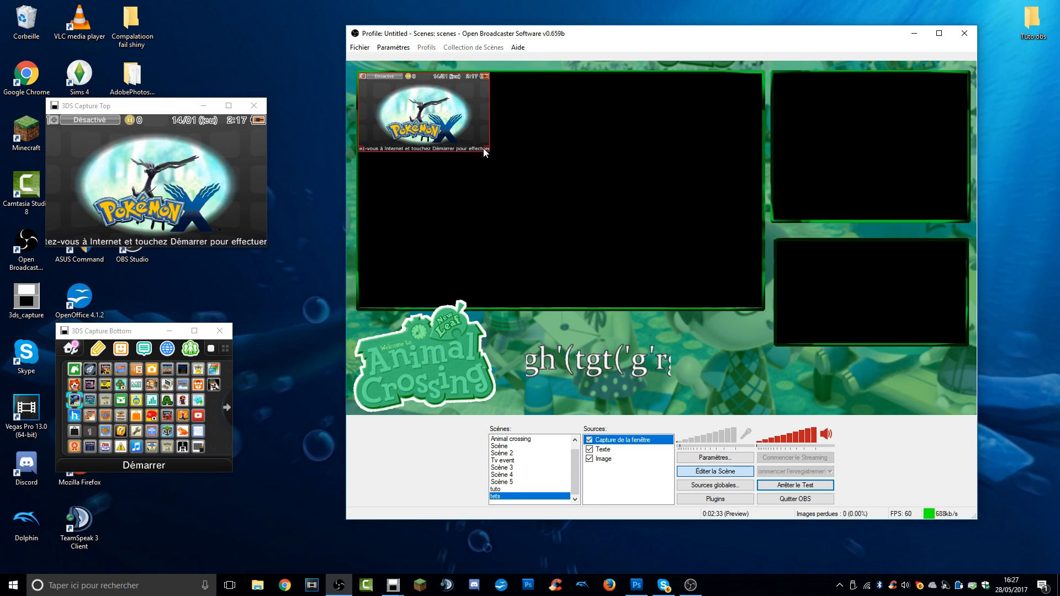
left_click_drag(480, 148, 672, 305)
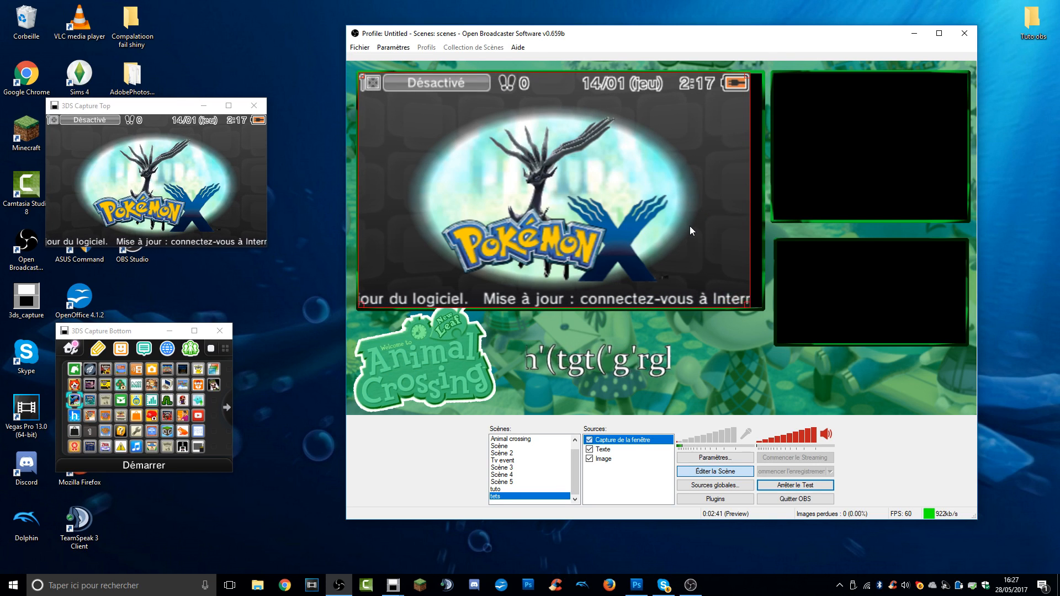
left_click_drag(750, 306, 762, 308)
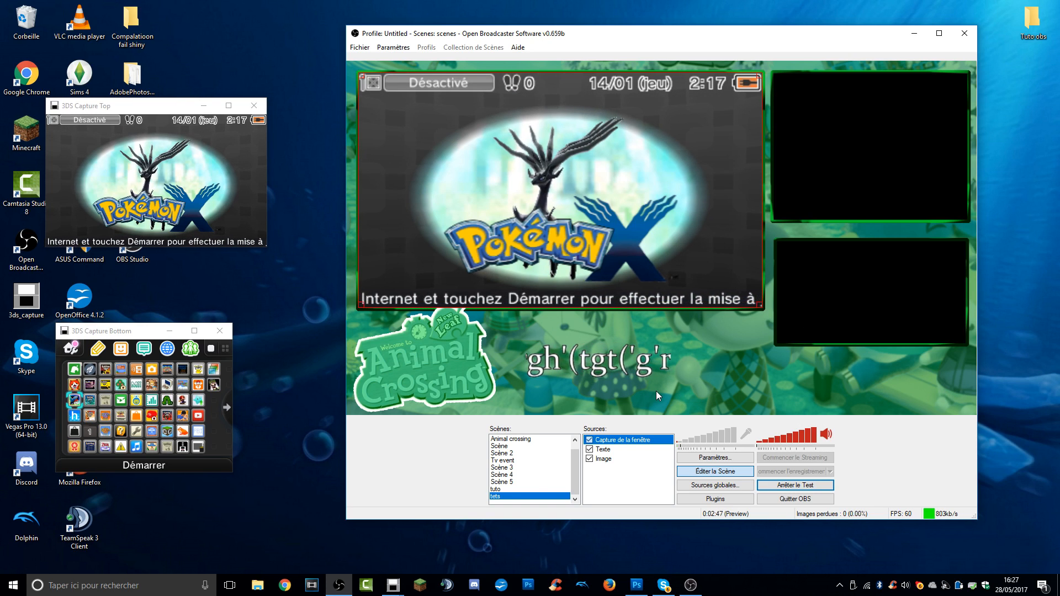
left_click(711, 472)
Add a second window capture of 3DS Capture Bottom and fit it into the layout's upper small frame.
right_click(600, 451)
mouse_move(619, 457)
left_click(773, 456)
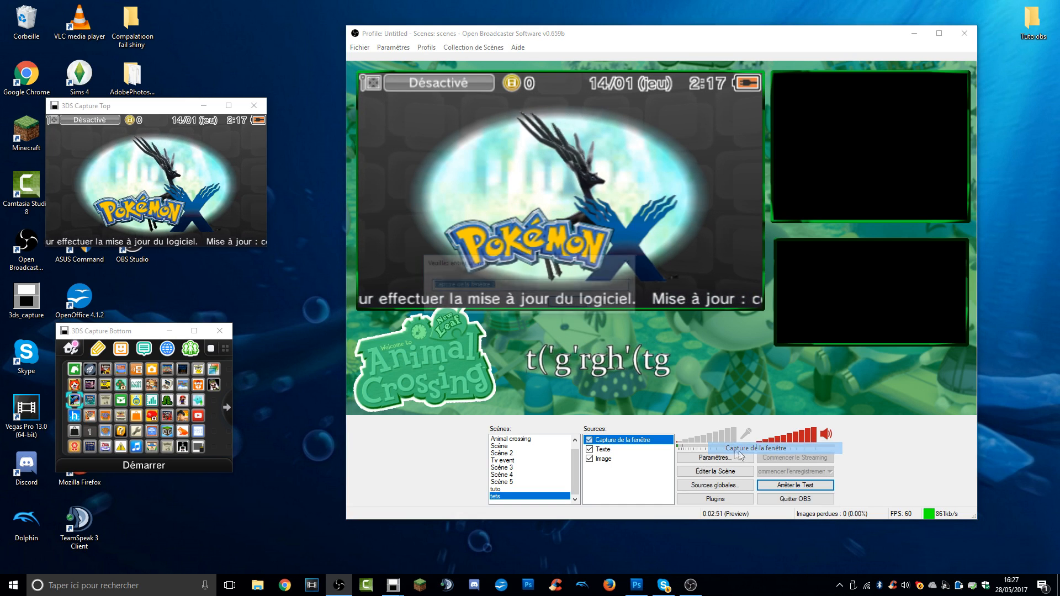
left_click(569, 302)
left_click(527, 157)
left_click(493, 174)
left_click(614, 430)
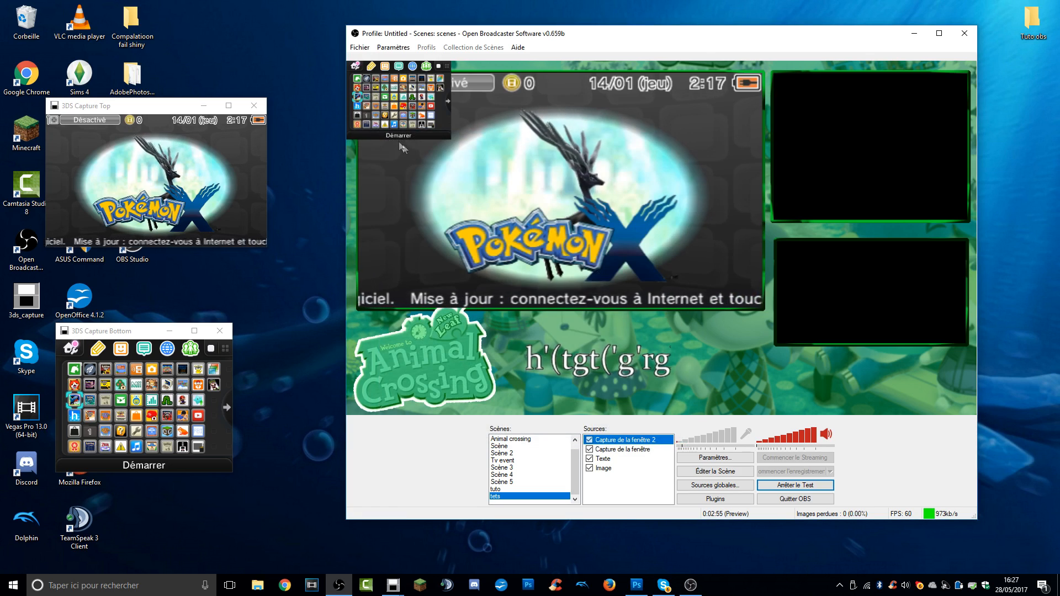
left_click_drag(449, 137, 518, 190)
left_click_drag(481, 165, 964, 209)
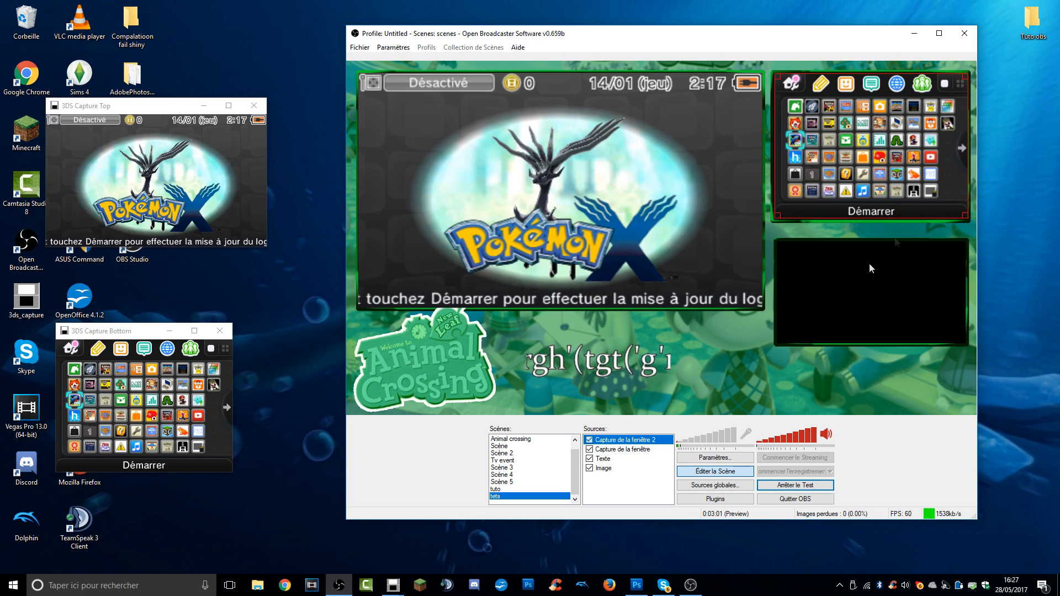